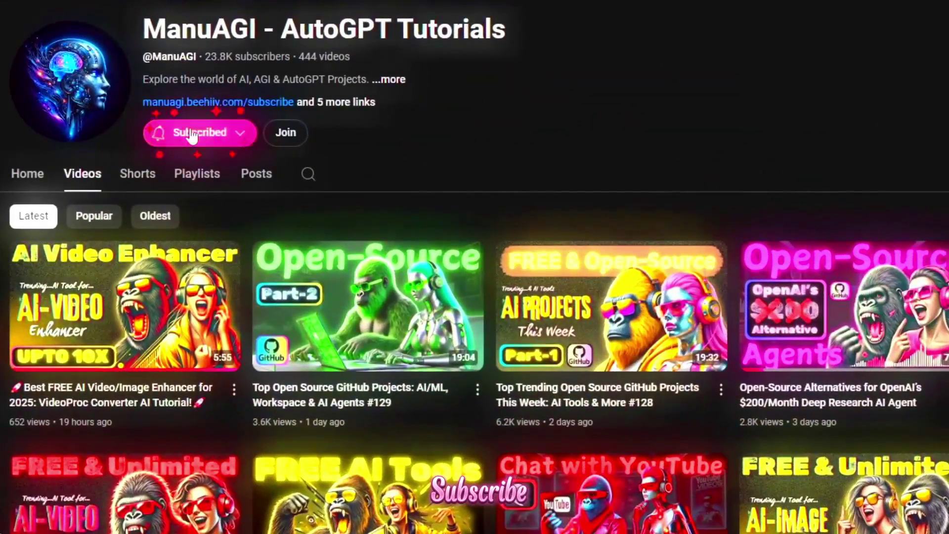
# - Dismiss the notification options and go to the Create page with the empty prompt box
pyautogui.click(236, 138)
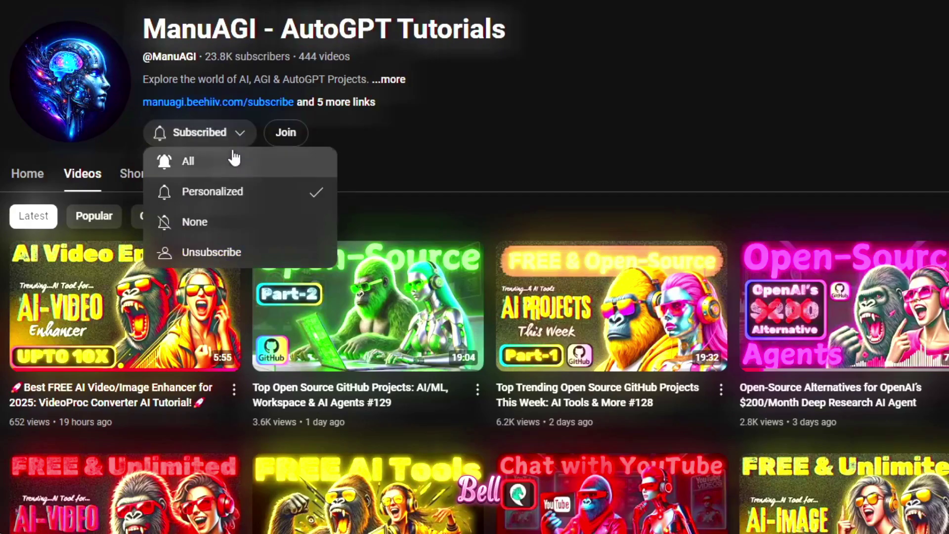
pyautogui.click(211, 166)
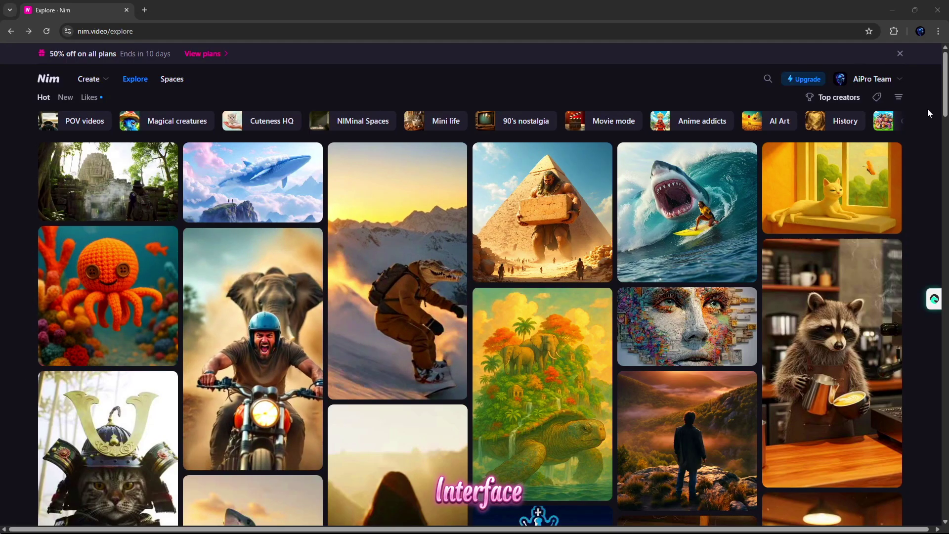
pyautogui.scroll(-1, 475, 308)
pyautogui.scroll(-1, 475, 308)
pyautogui.scroll(-1, 475, 308)
pyautogui.scroll(-1, 475, 308)
pyautogui.scroll(4, 475, 307)
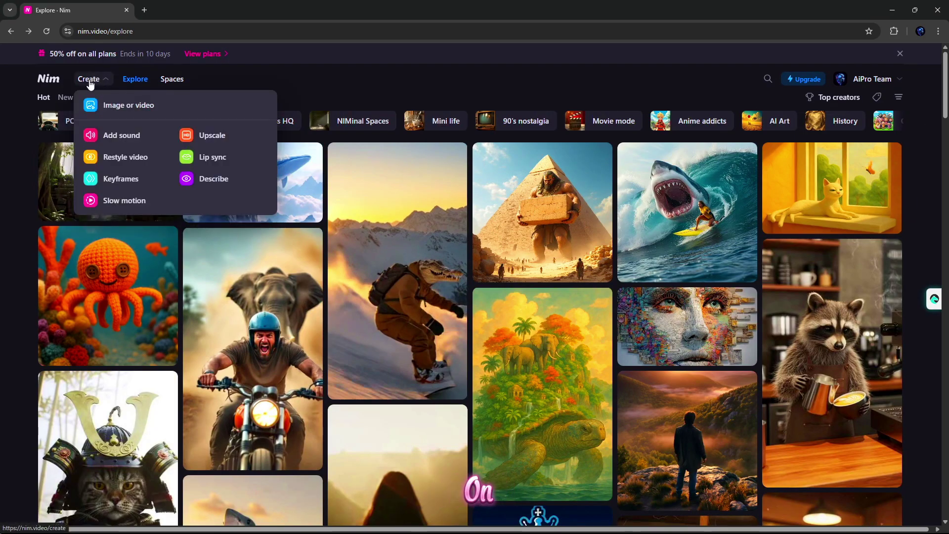
pyautogui.click(89, 79)
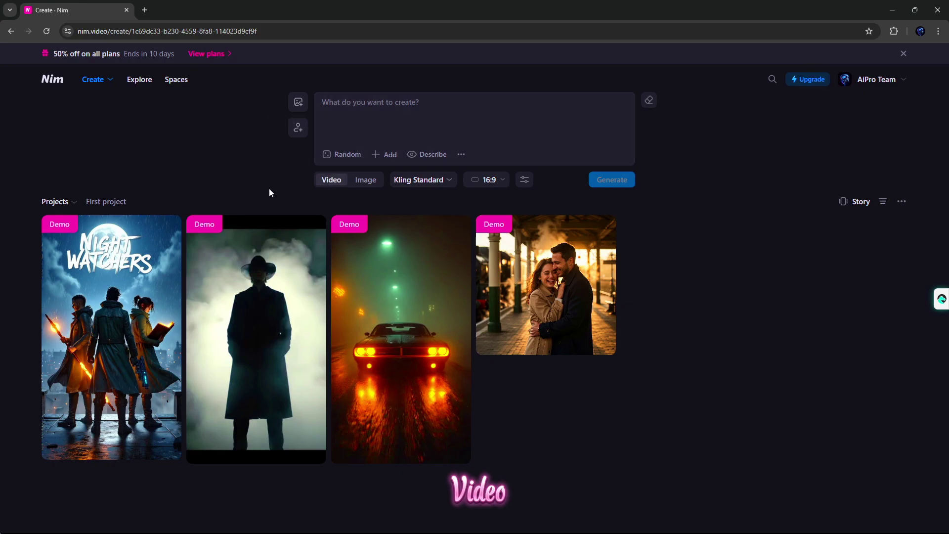
# - Paste the rooftop guitar prompt and keep Kling Standard after reviewing the video models
pyautogui.click(380, 105)
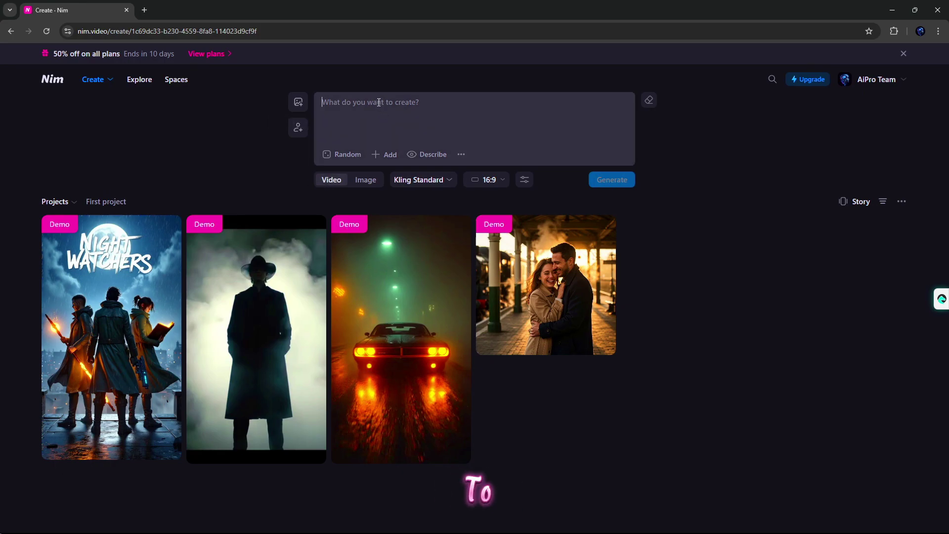
pyautogui.write('Ultra-realistic 4K video of a beautiful young woman playing an acoustic guitar on a rooftop at golden hour. Start with a wide establishing shot of the sun dipping below the city skyline, then smoothly dolly in to a medium shot of the woman seated on a wooden stool, her hair gently lifted by a soft breeze. Transition to a slow close-up of her fingers strumming the guitar strings, capturing the wood grain and metal tuners in sharp detail. Warm backlight from the setting sun creates a glowing rim around her silhouette, complemented by a subtle fill light from the front to illuminate her expressive face. Add very light lens flares on the neck of the guitar as it catches the sun, and apply a gentle depth-of-field so the background cityscape blurs into painterly bokeh. Maintain a slight handheld shake for authenticity and finish with a smooth pull-back to the wide shot as the last chord rings out, complete with soft ambient city sounds and a faint acoustic guitar riff in the audio bed.')
pyautogui.scroll(-1, 418, 245)
pyautogui.click(418, 256)
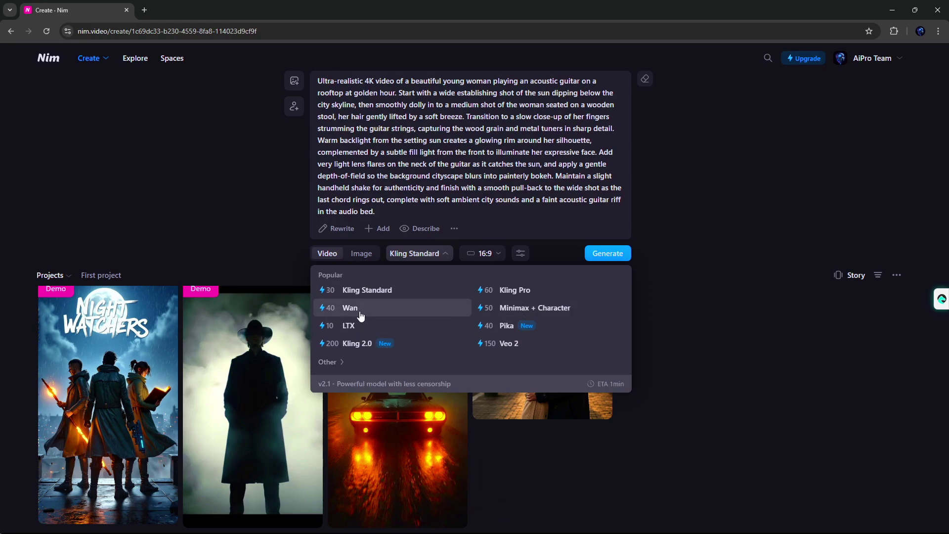
pyautogui.click(337, 363)
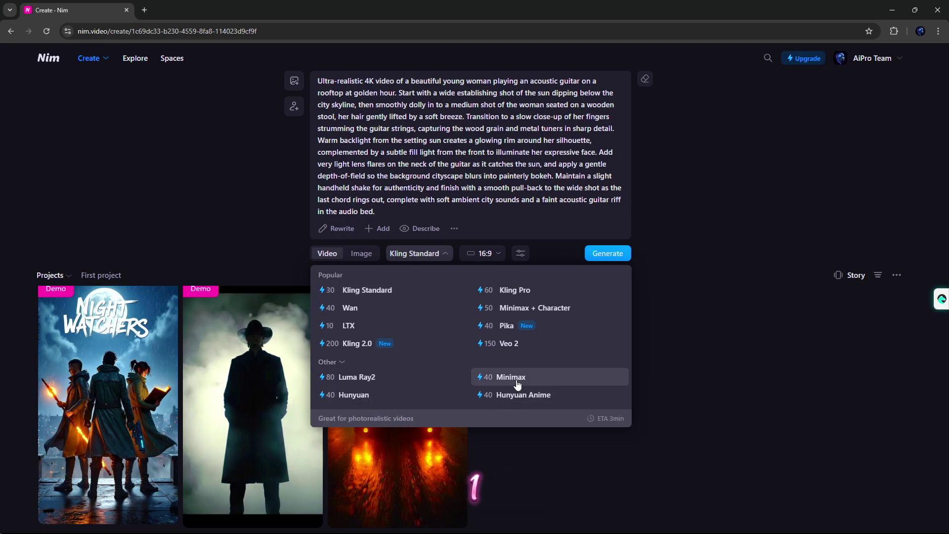
pyautogui.click(364, 294)
# - Keep the 16:9 aspect ratio and generate the guitar video
pyautogui.click(490, 255)
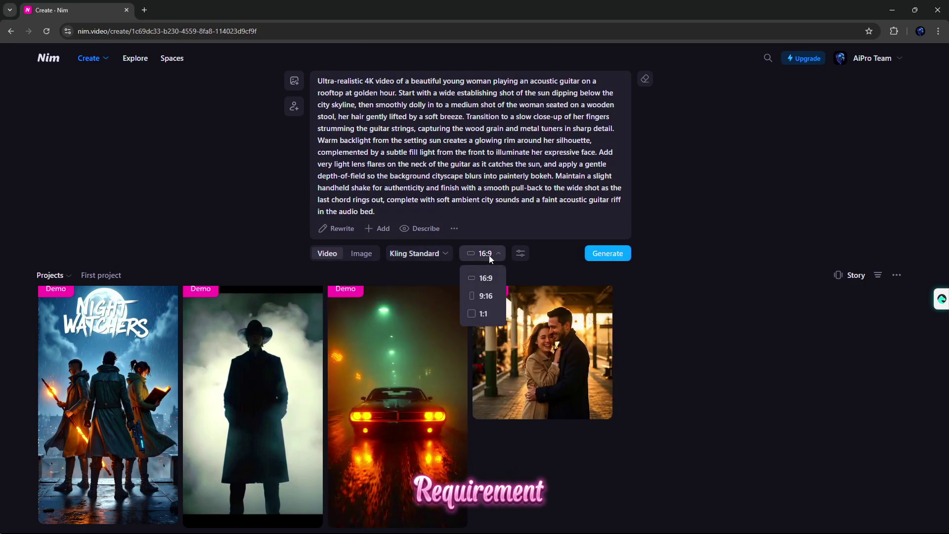
pyautogui.click(482, 280)
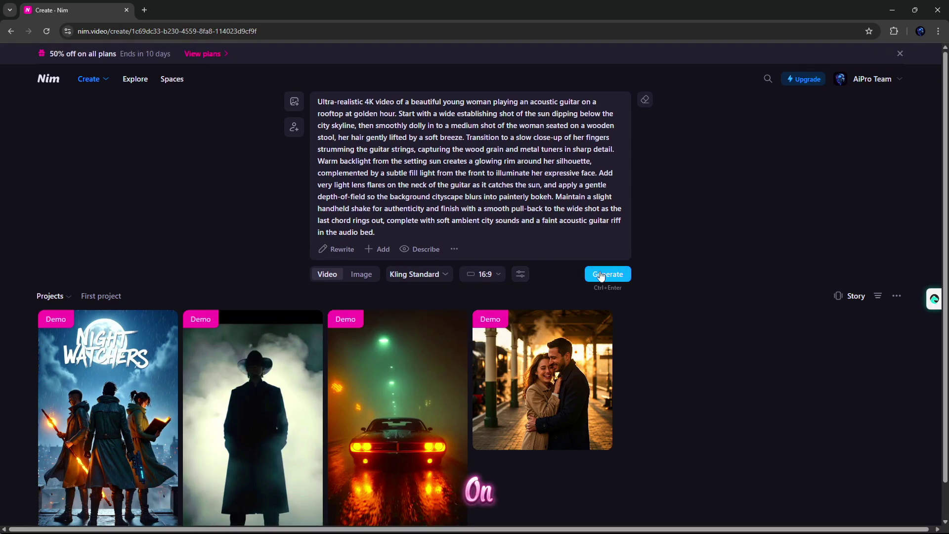
pyautogui.click(605, 277)
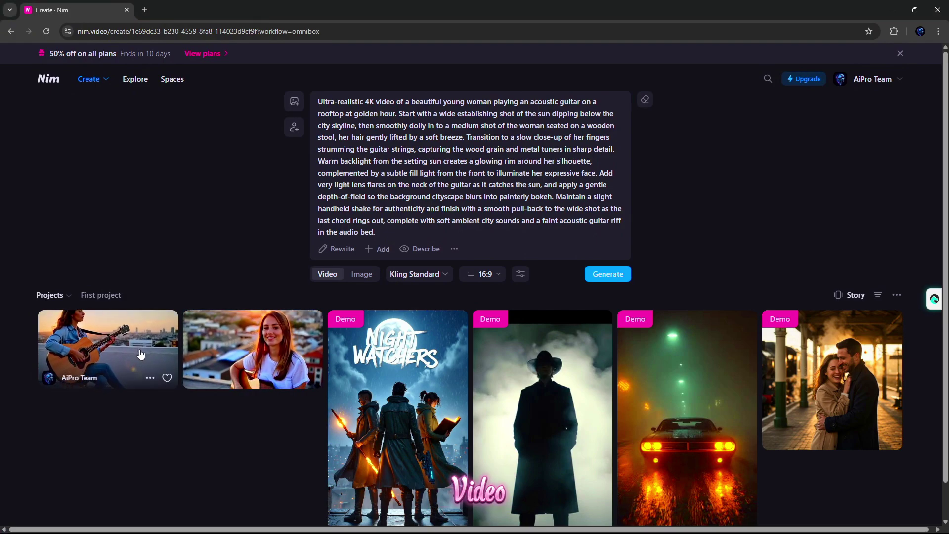
# - Show the generated guitar video's details and dismiss the Add sound tip
pyautogui.click(118, 349)
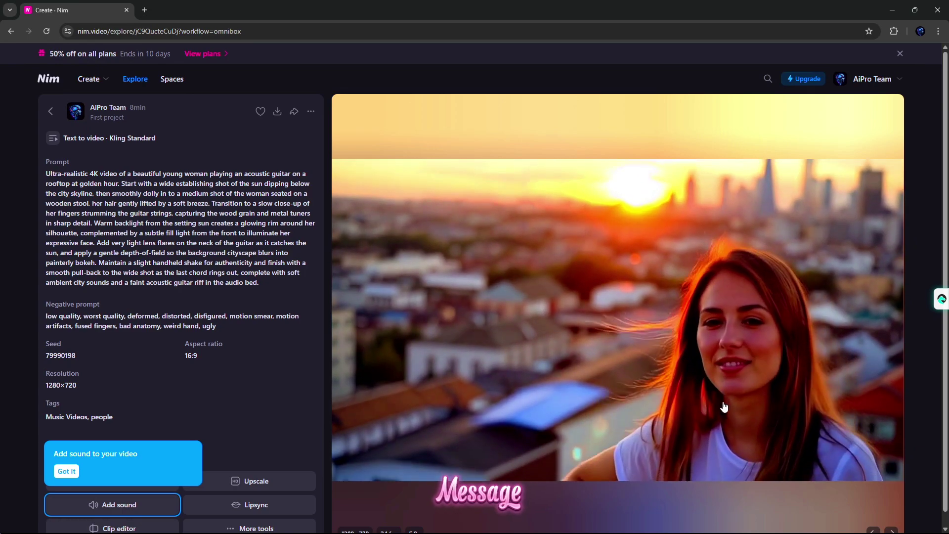
pyautogui.scroll(-1, 223, 415)
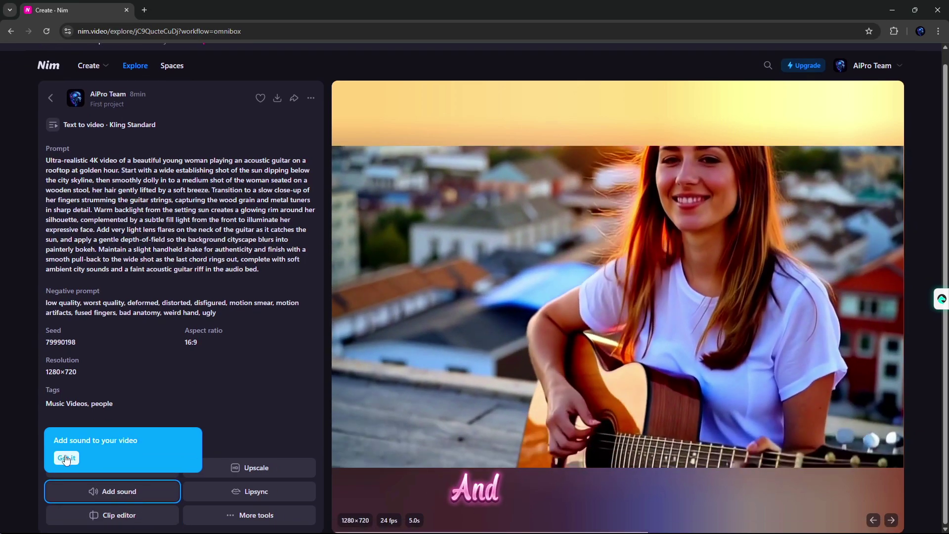
pyautogui.click(66, 459)
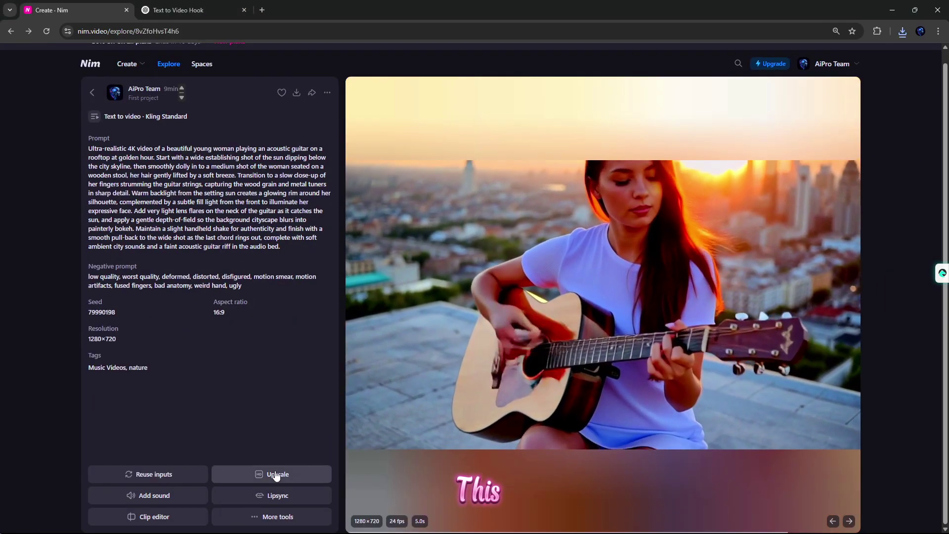
# - Load the clip into the Upscale tool, then Lip sync with text as the speech source
pyautogui.click(278, 474)
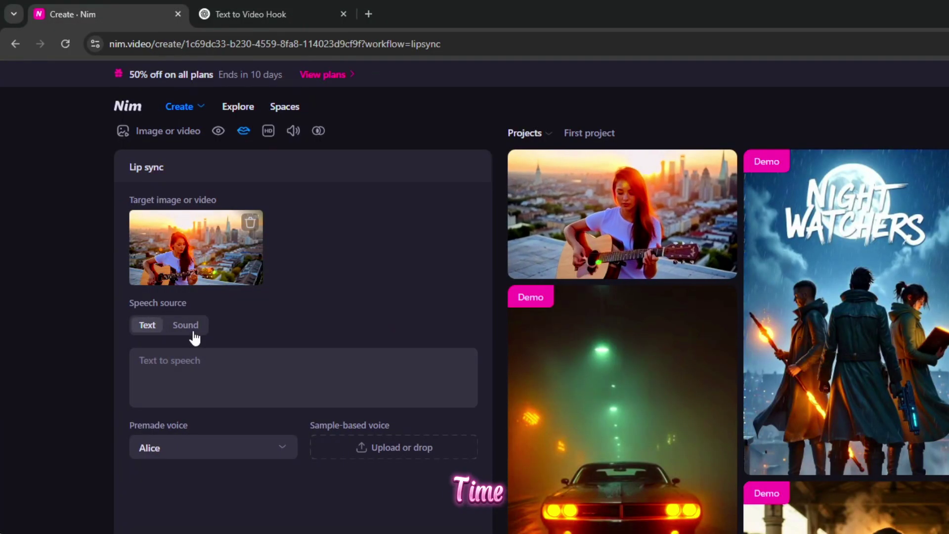
pyautogui.click(186, 326)
pyautogui.click(147, 326)
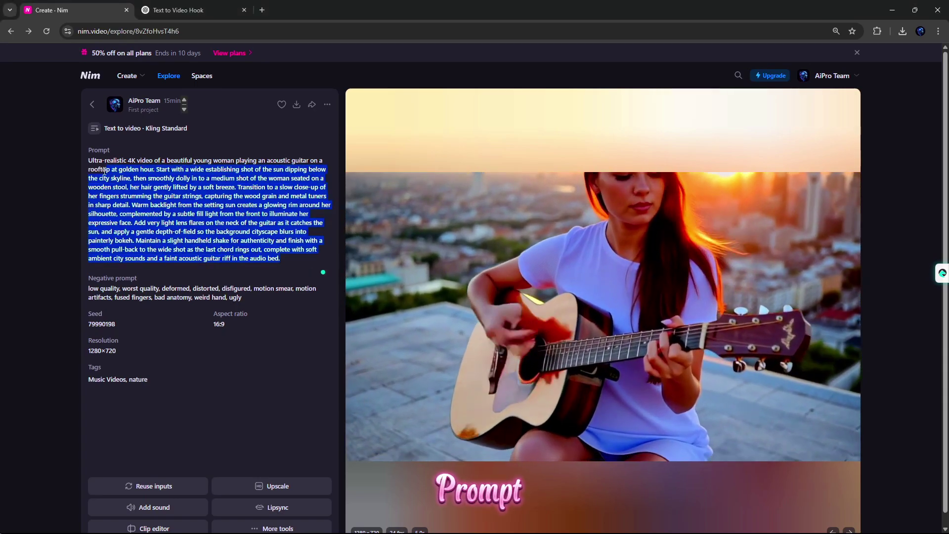
# - Reuse the guitar prompt on the Create page with Veo 2 as the video model
pyautogui.moveTo(192, 236); pyautogui.dragTo(89, 159)
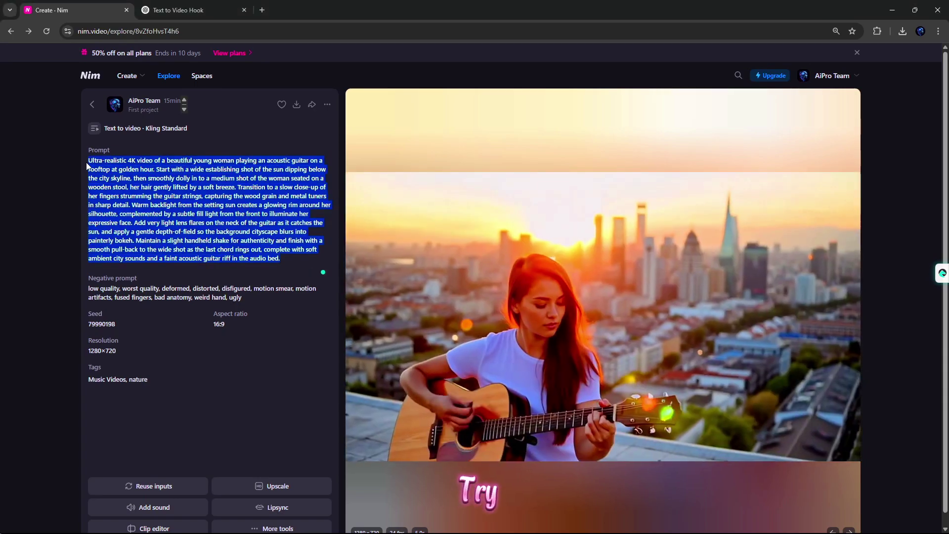
pyautogui.write('Ultra-realistic 4K video of a beautiful young woman playing an acoustic guitar on a rooftop at golden hour. Start with a wide establishing shot of the sun dipping below the city skyline, then smoothly dolly in to a medium shot of the woman seated on a wooden stool, her hair gently lifted by a soft breeze. Transition to a slow close-up of her fingers strumming the guitar strings, capturing the wood grain and metal tuners in sharp detail. Warm backlight from the setting sun creates a glowing rim around her silhouette, complemented by a subtle fill light from the front to illuminate her expressive face. Add very light lens flares on the neck of the guitar as it catches the sun, and apply a gentle depth-of-field so the background cityscape blurs into painterly bokeh. Maintain a slight handheld shake for authenticity and finish with a smooth pull-back to the wide shot as the last chord rings out, complete with soft ambient city sounds and a faint acoustic guitar riff in the audio bed.')
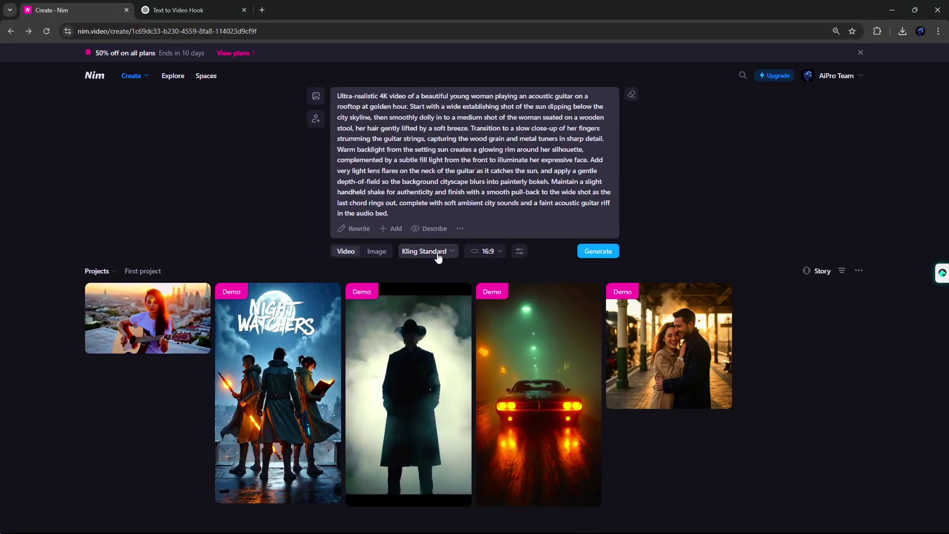
pyautogui.click(424, 251)
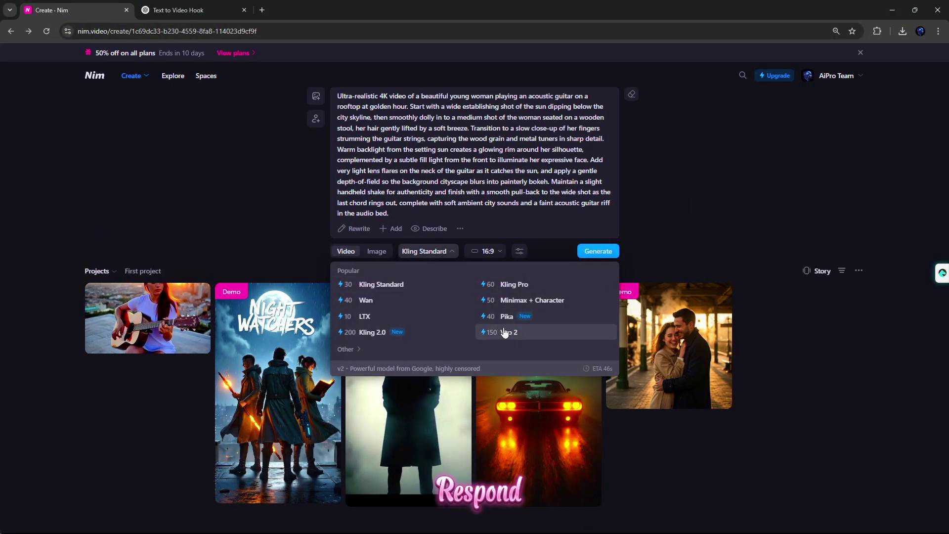
pyautogui.click(504, 333)
# - Keep 16:9, generate the Veo 2 guitar video and watch the result
pyautogui.click(491, 252)
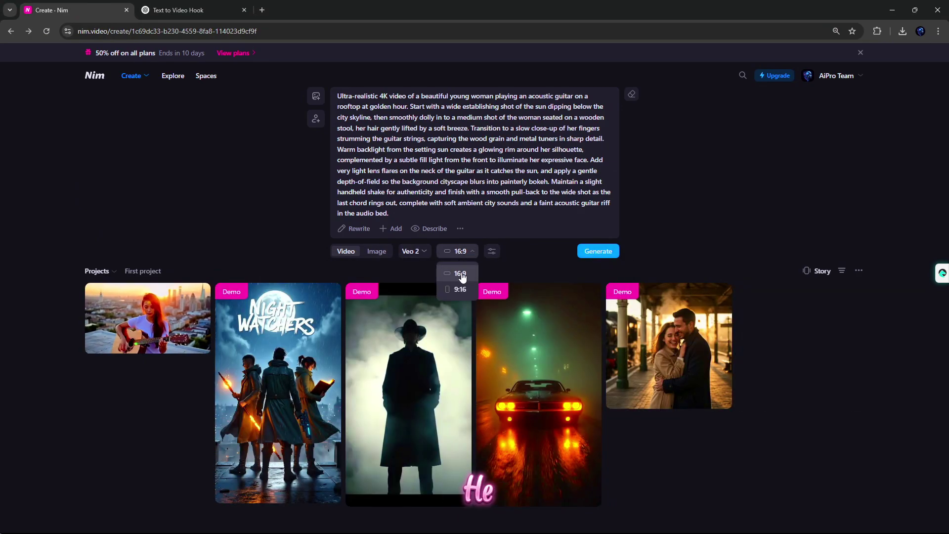
pyautogui.click(462, 276)
pyautogui.click(599, 252)
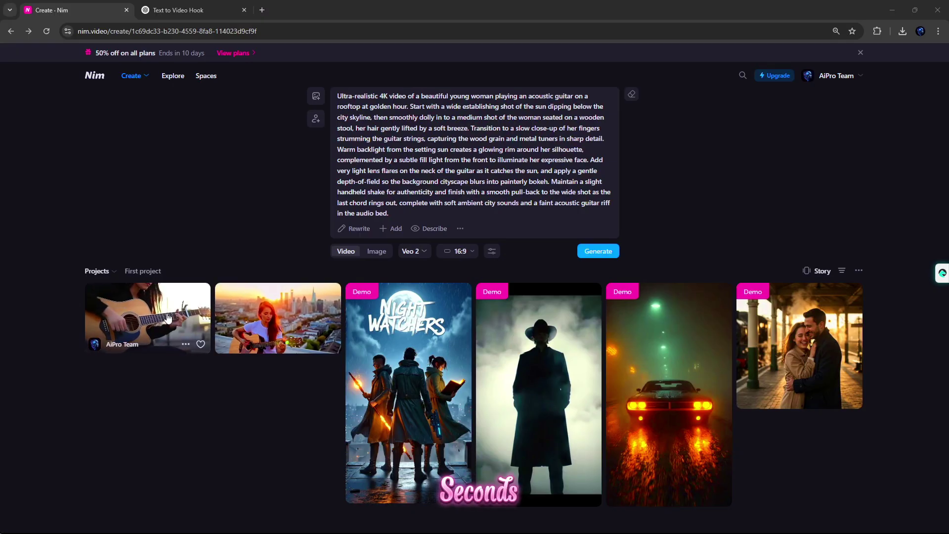
pyautogui.click(170, 318)
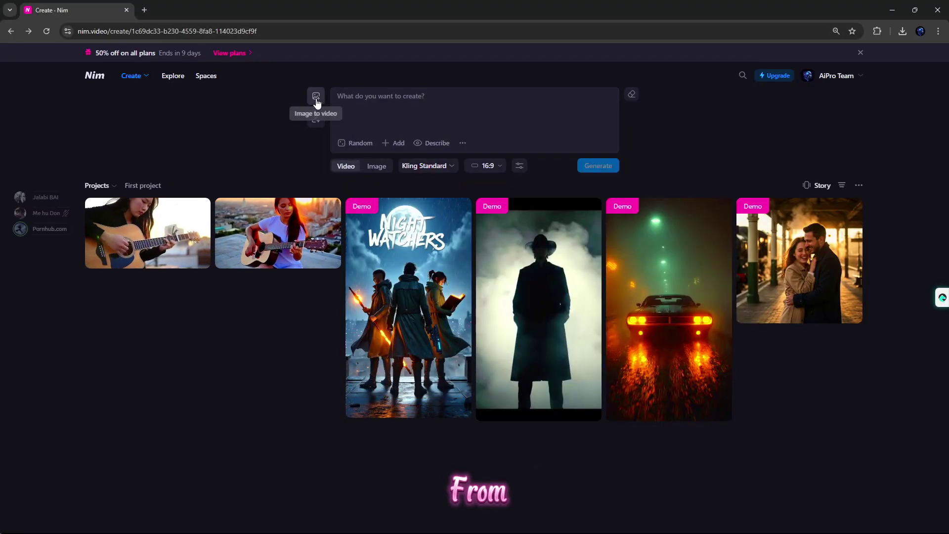
# - Upload the couple photo, keep Kling Standard, generate the hugging video and view it
pyautogui.click(317, 96)
pyautogui.write('huging')
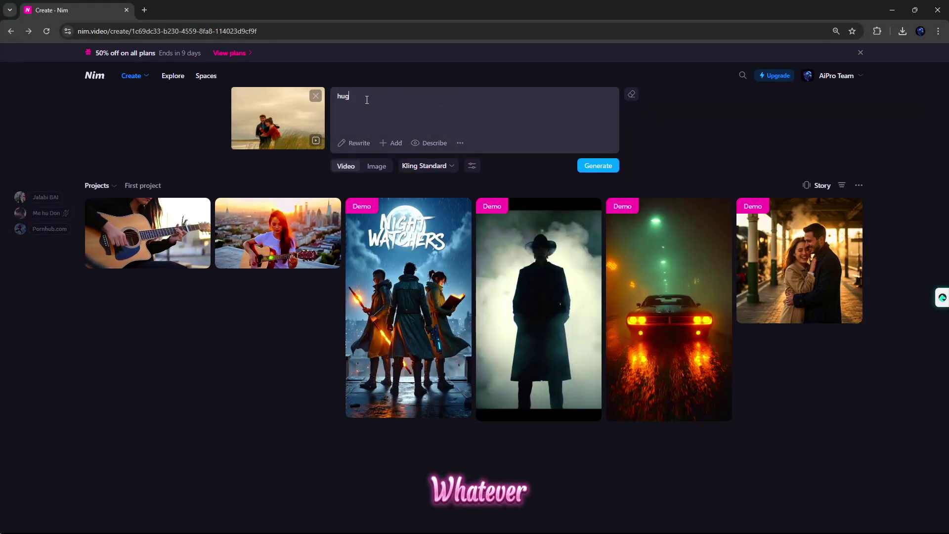
pyautogui.click(425, 176)
pyautogui.click(373, 202)
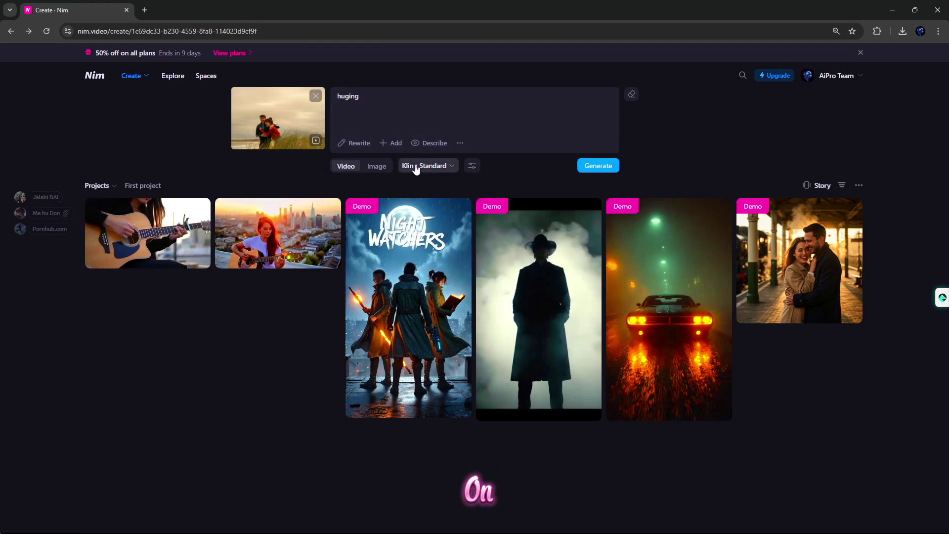
pyautogui.click(611, 167)
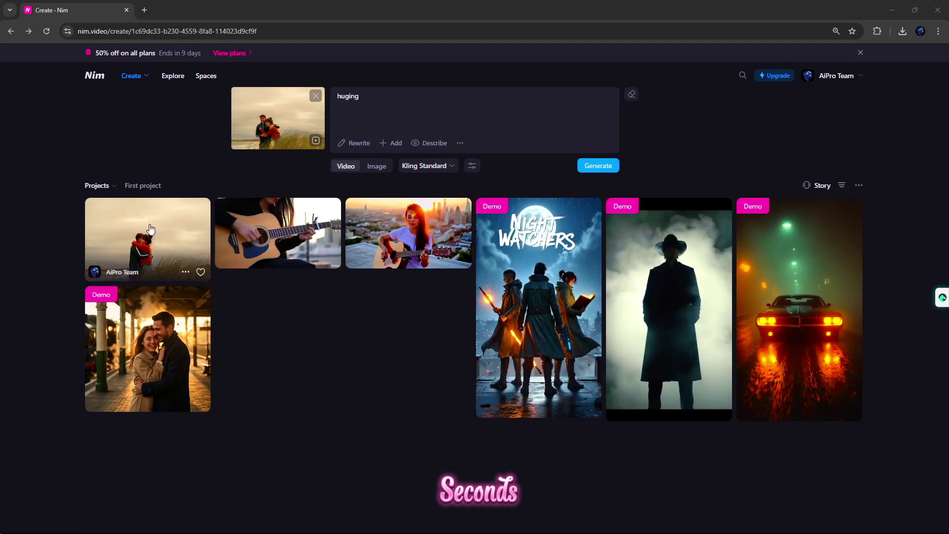
pyautogui.click(166, 237)
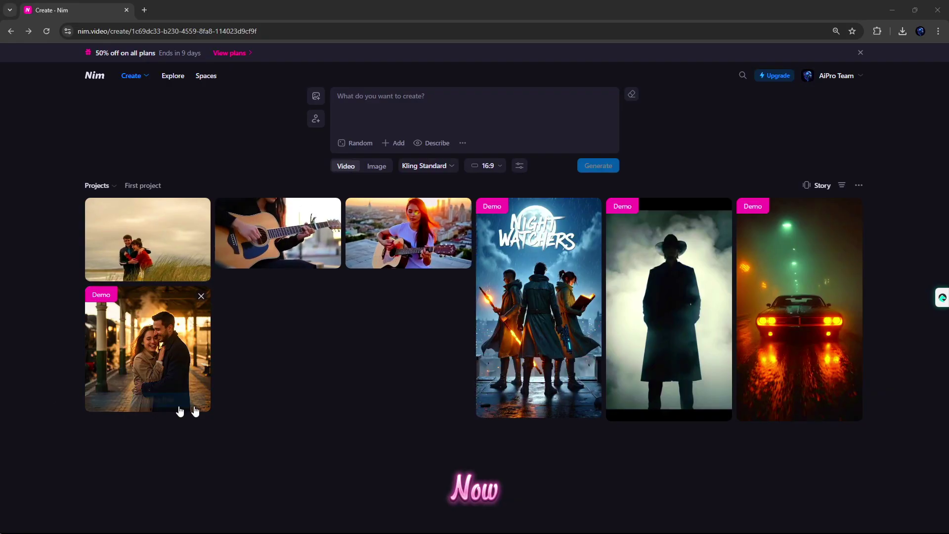
# - Switch to image generation and paste the futuristic nature-and-technology city prompt
pyautogui.click(377, 167)
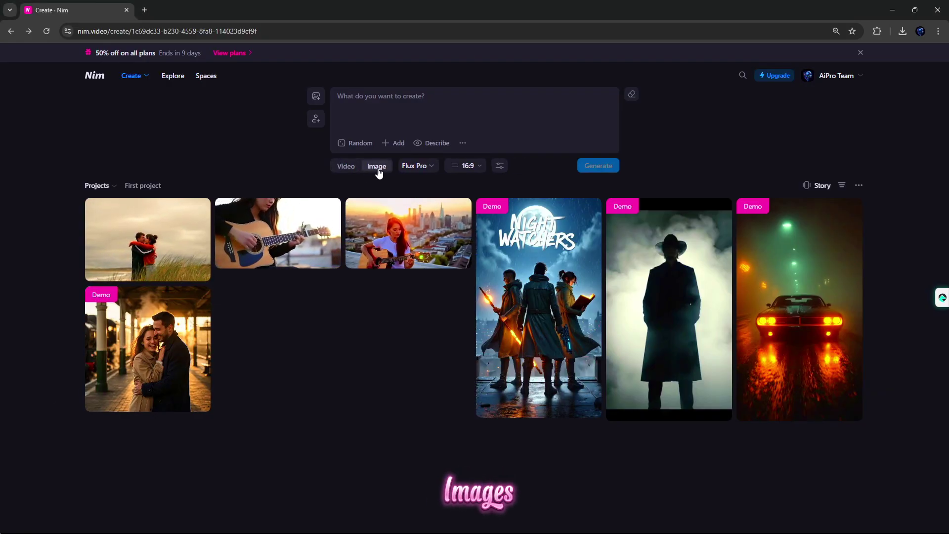
pyautogui.click(420, 165)
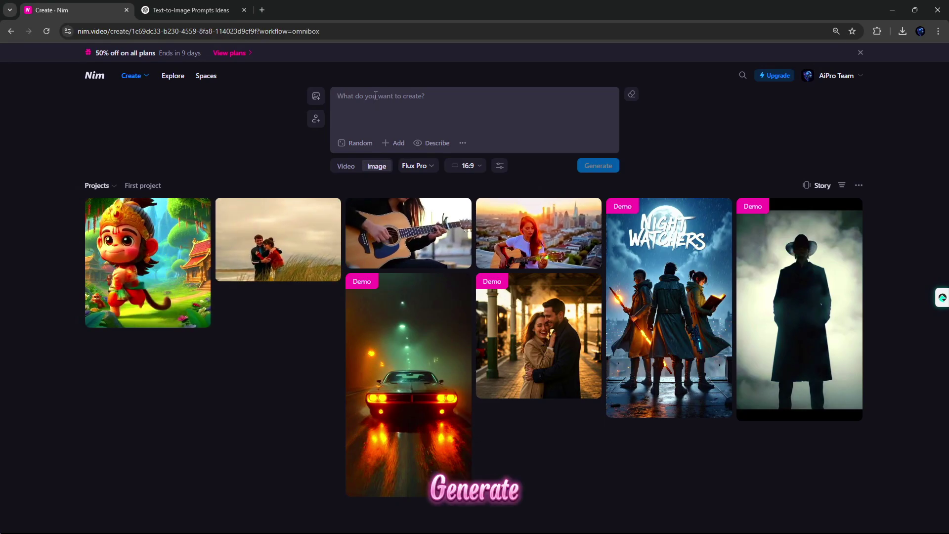
pyautogui.write('Generate an ultra-realistic image of a futuristic city where nature and technology are perfectly balanced — glowing plants, levitating trains, and AI-powered waterfalls.')
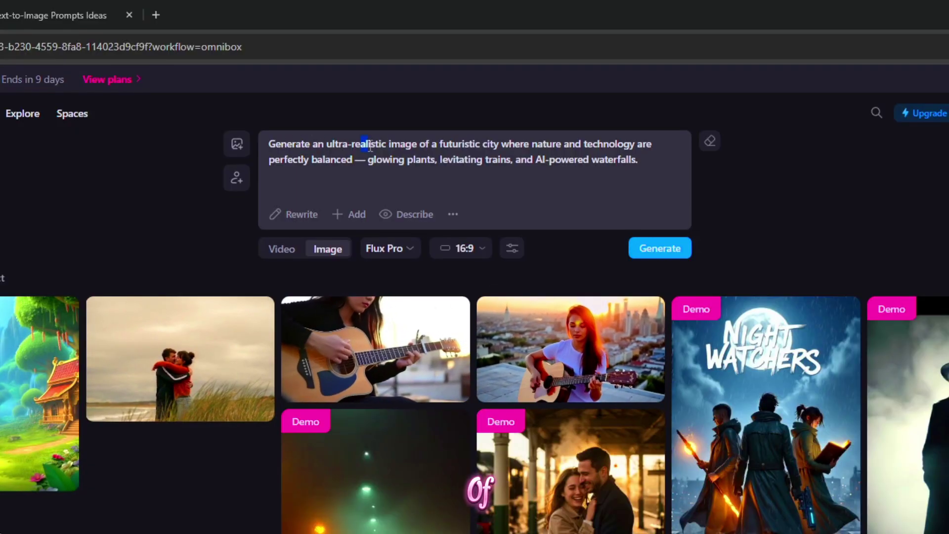
pyautogui.moveTo(365, 146); pyautogui.dragTo(652, 145)
pyautogui.moveTo(269, 160); pyautogui.dragTo(654, 171)
pyautogui.click(653, 198)
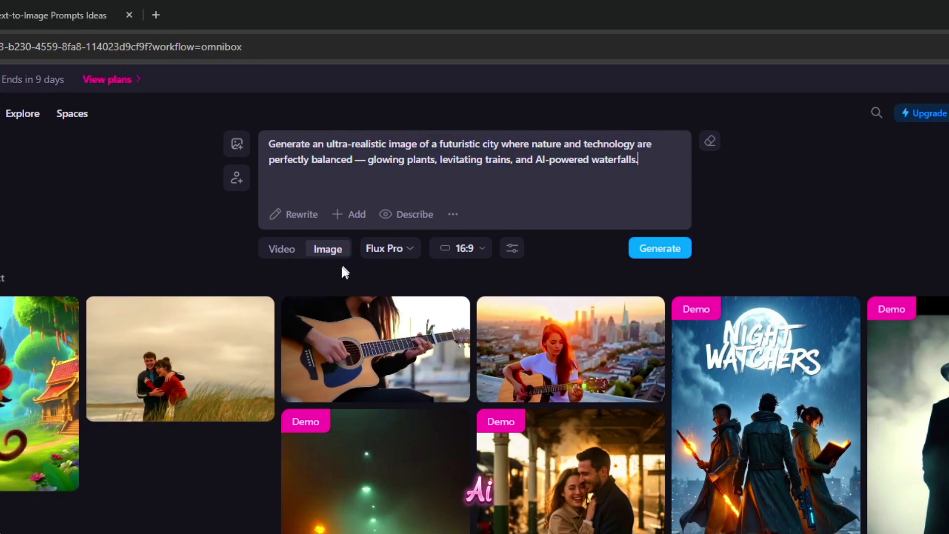
# - Check Flux Pro, 16:9 and seed settings, then generate the city image
pyautogui.click(416, 165)
pyautogui.click(375, 189)
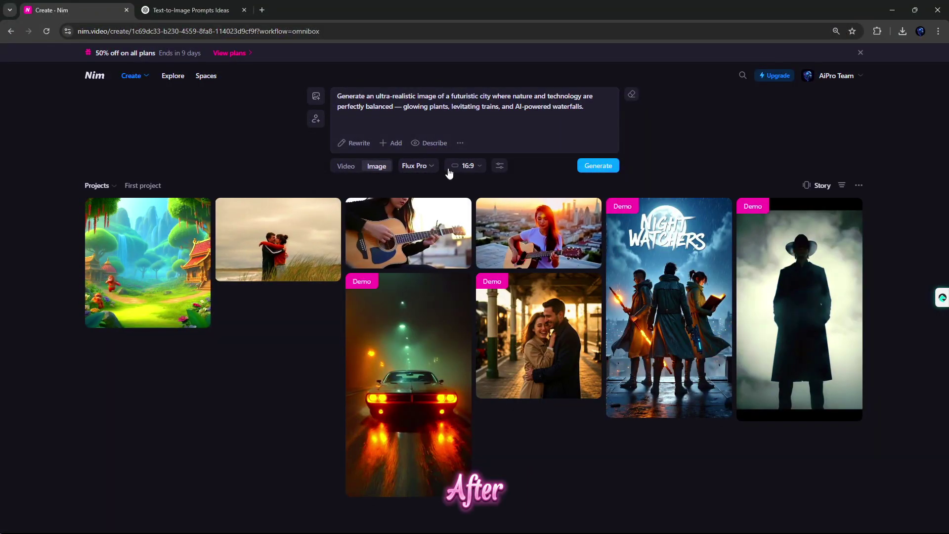
pyautogui.click(468, 166)
pyautogui.click(466, 211)
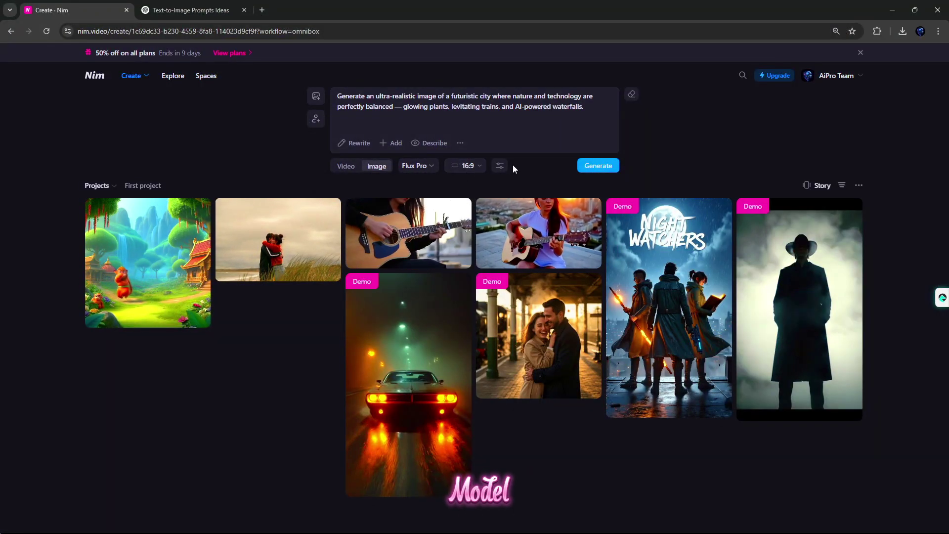
pyautogui.click(500, 166)
pyautogui.click(501, 168)
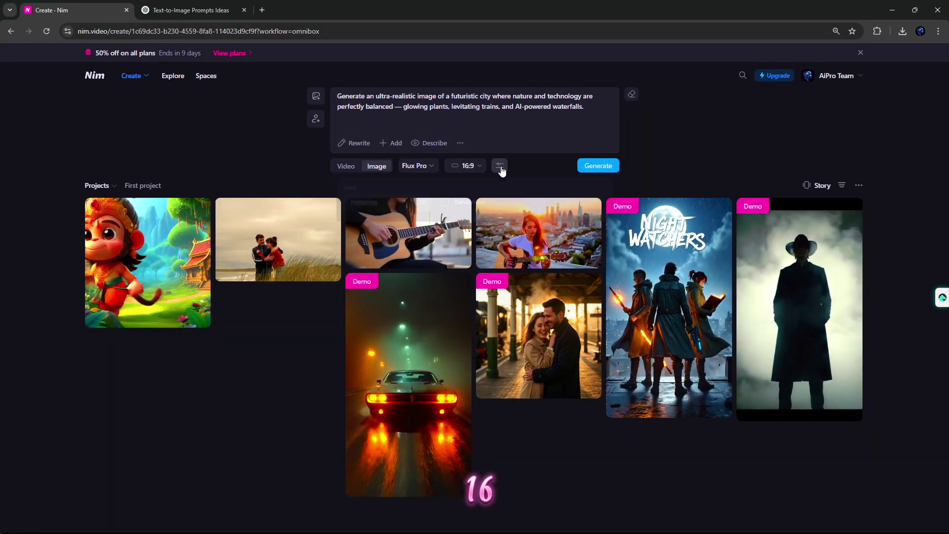
pyautogui.click(598, 168)
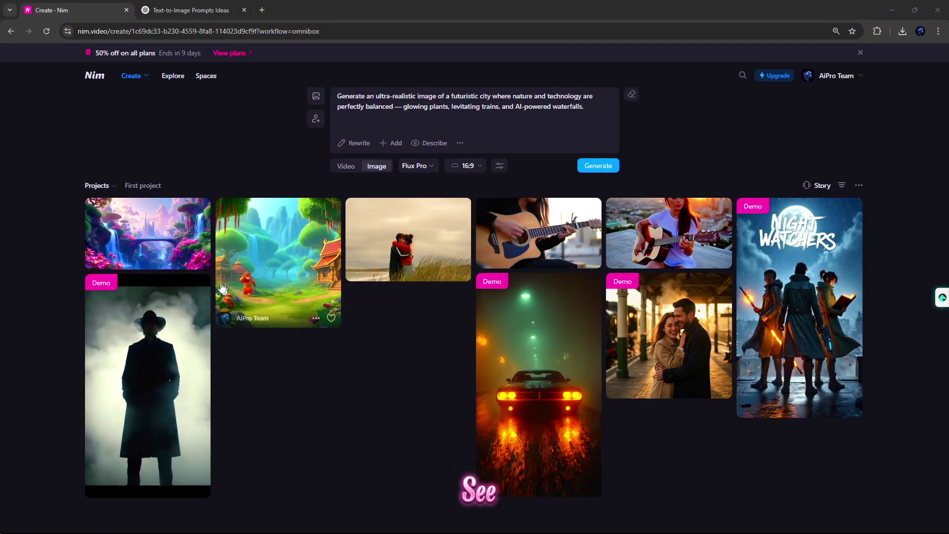
# - Upload the fantasy city image for image-to-video, generate the clip and view it
pyautogui.click(165, 230)
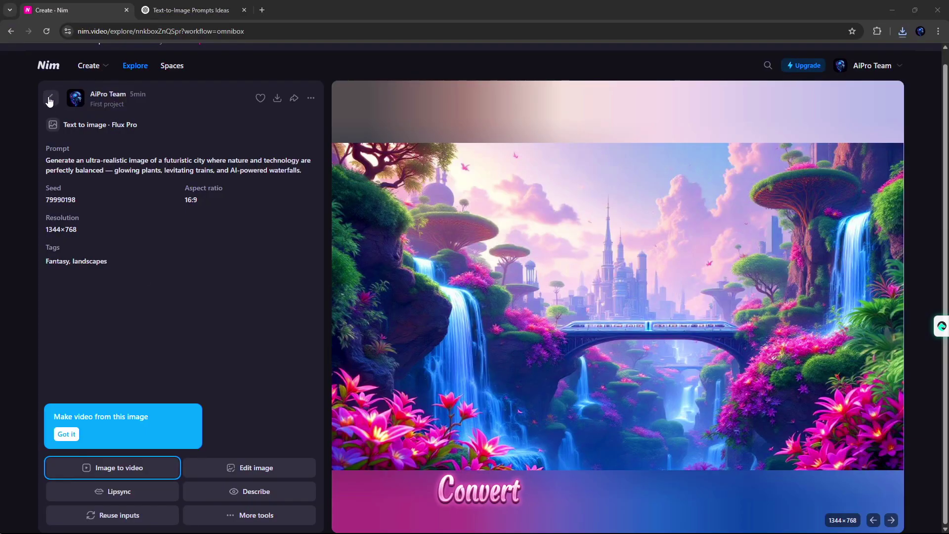
pyautogui.click(50, 99)
pyautogui.click(295, 102)
pyautogui.doubleClick(118, 111)
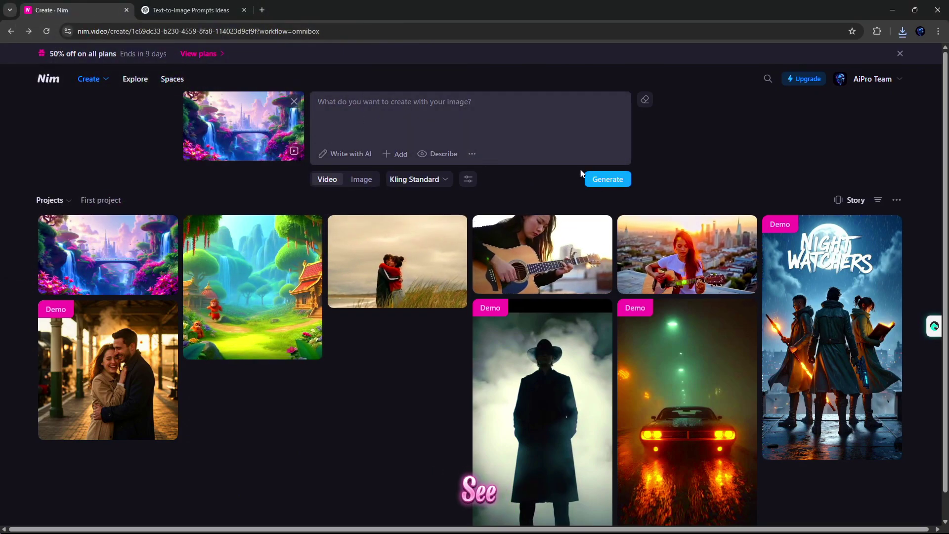
pyautogui.click(607, 180)
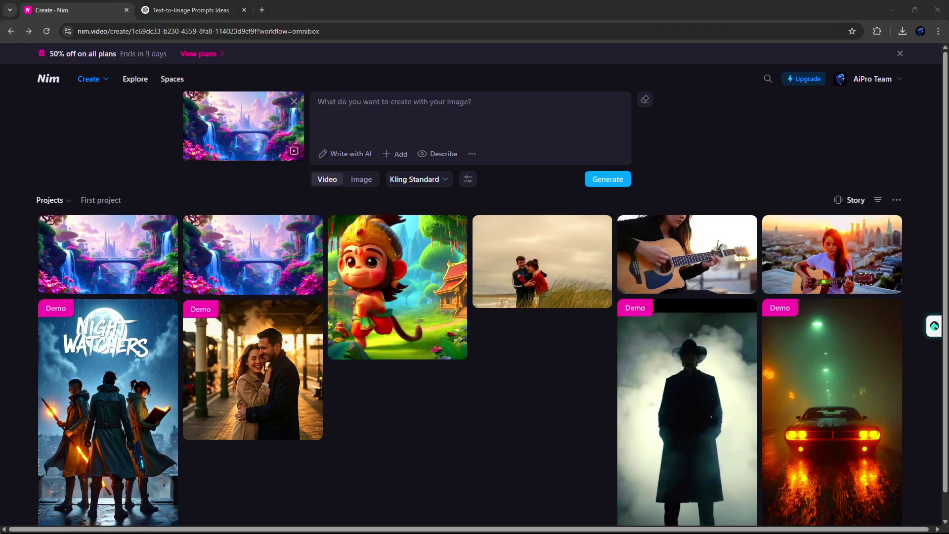
pyautogui.click(116, 257)
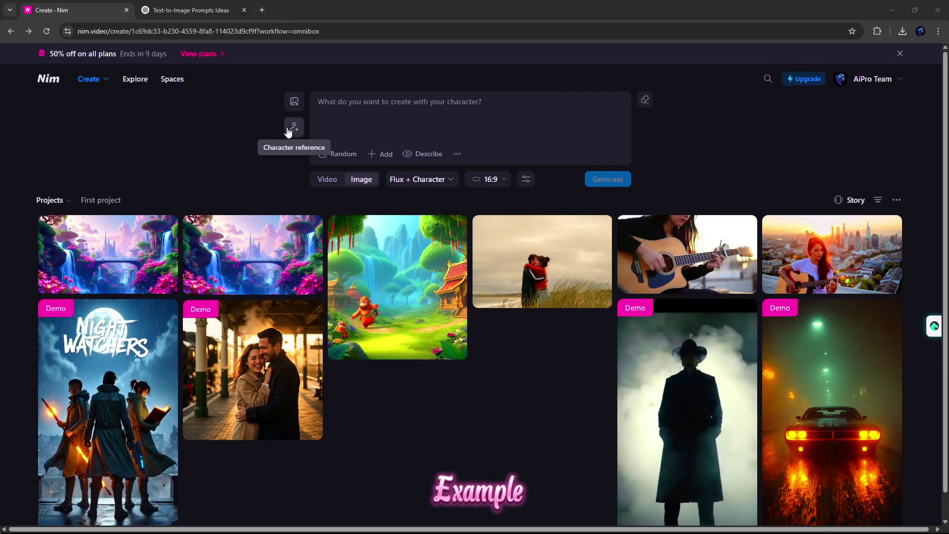
# - Upload the monkey character screenshot and enter 'generate similar image'
pyautogui.click(289, 131)
pyautogui.click(169, 108)
pyautogui.click(390, 247)
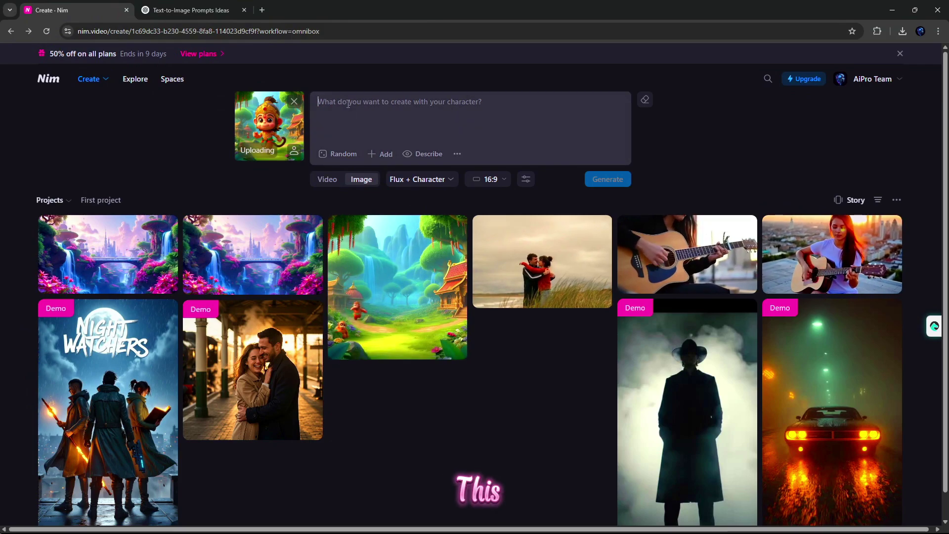
pyautogui.write('generate simler image')
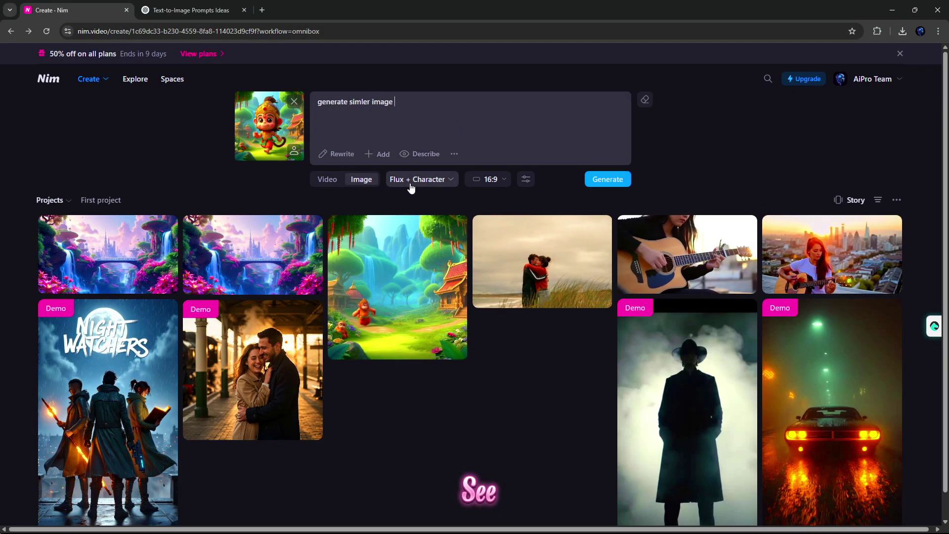
# - Keep Flux + Character and generate the image from the reference
pyautogui.click(410, 187)
pyautogui.click(520, 220)
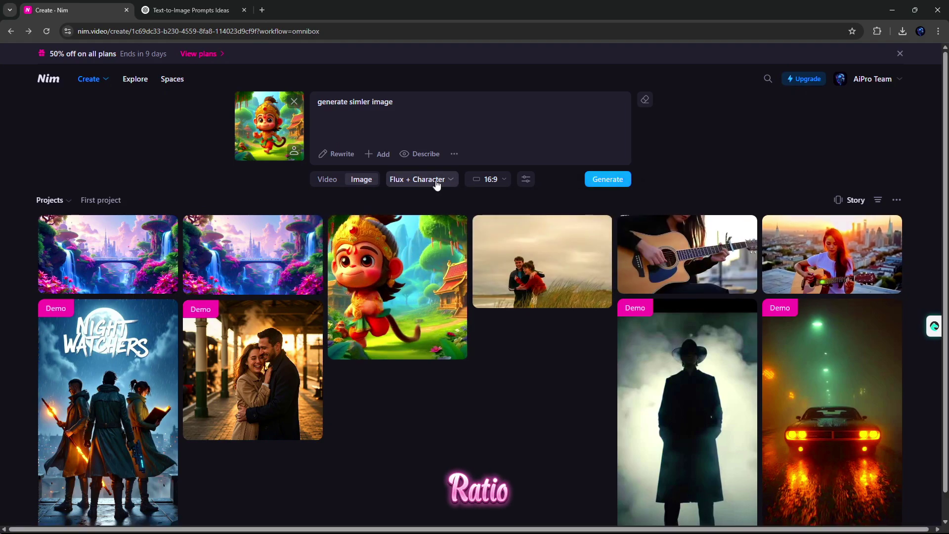
pyautogui.click(615, 183)
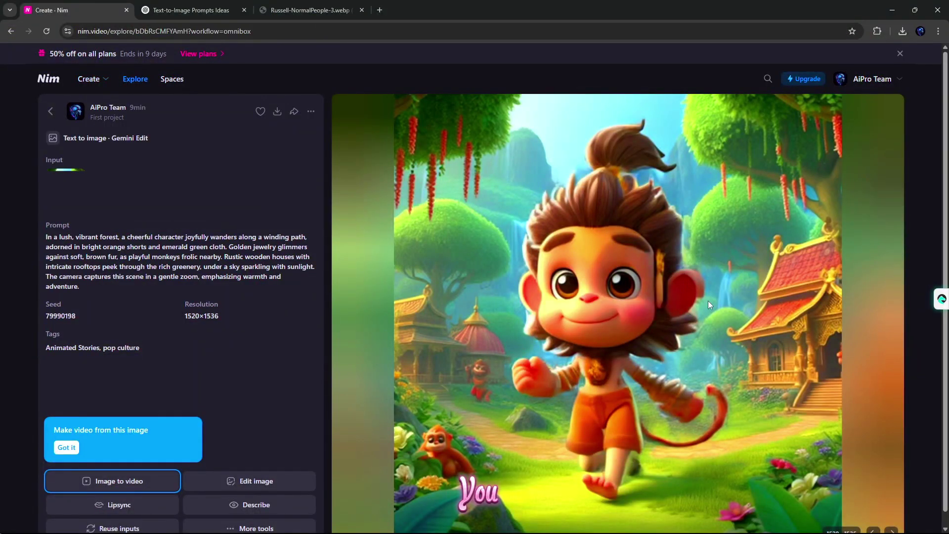
pyautogui.scroll(-1, 656, 300)
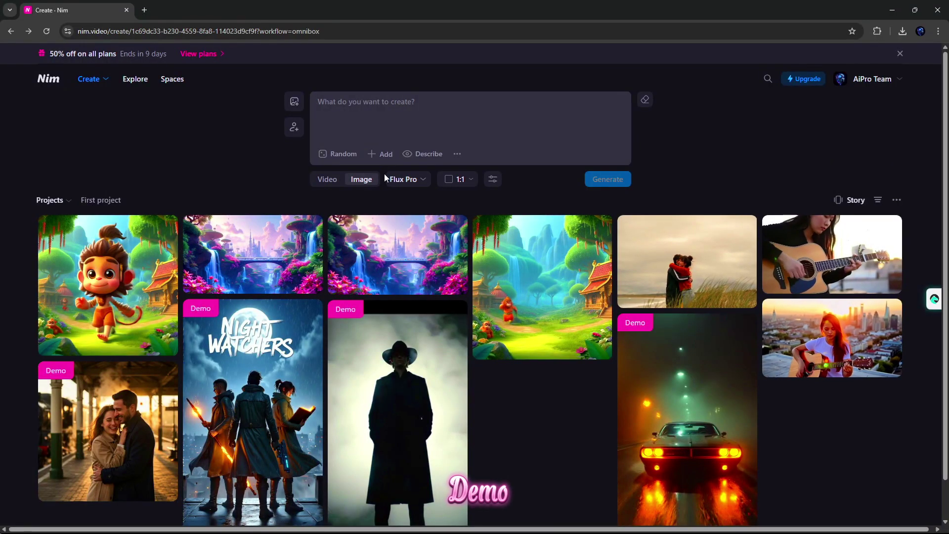
# - Fill a random prompt and try 9:16 then 16:9 aspect ratios
pyautogui.click(341, 154)
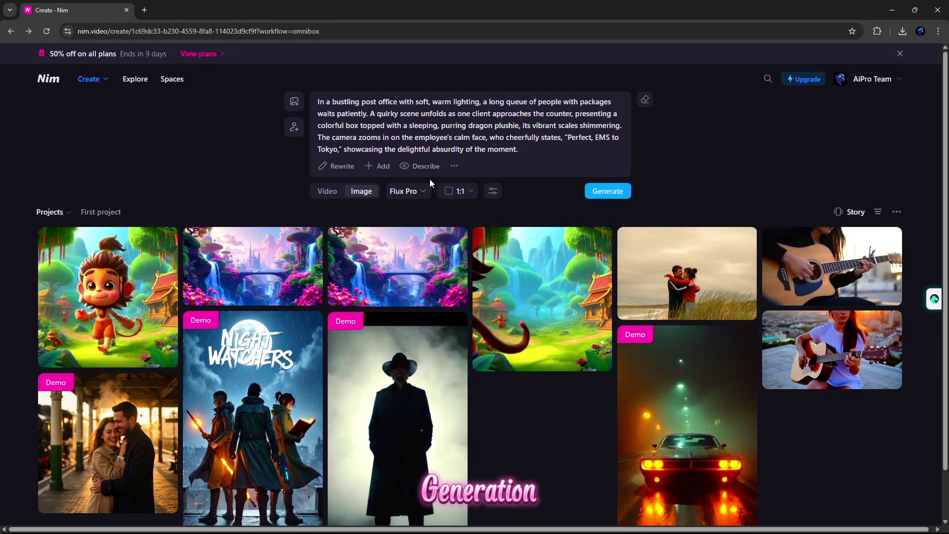
pyautogui.click(455, 192)
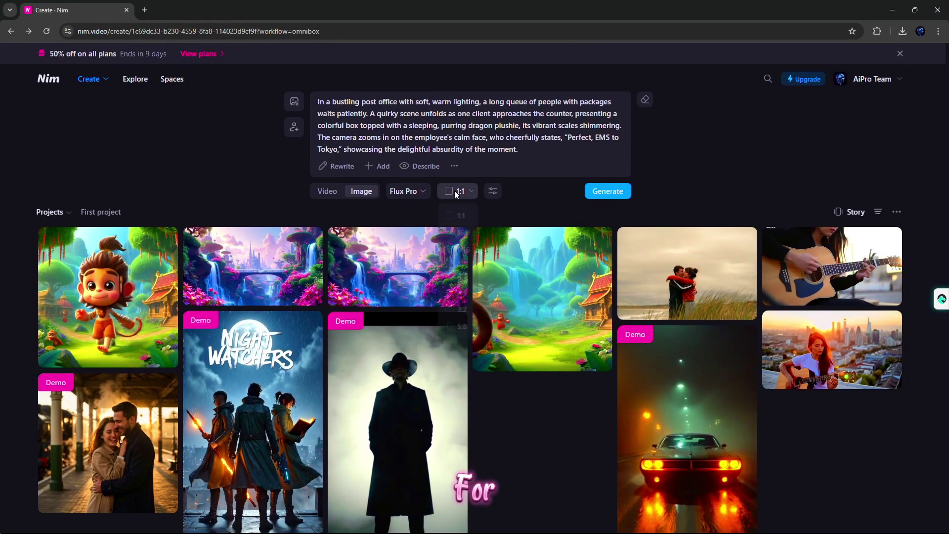
pyautogui.click(461, 253)
pyautogui.click(458, 194)
pyautogui.click(463, 235)
# - Switch the model to GPT Image and generate the post office dragon picture
pyautogui.click(413, 192)
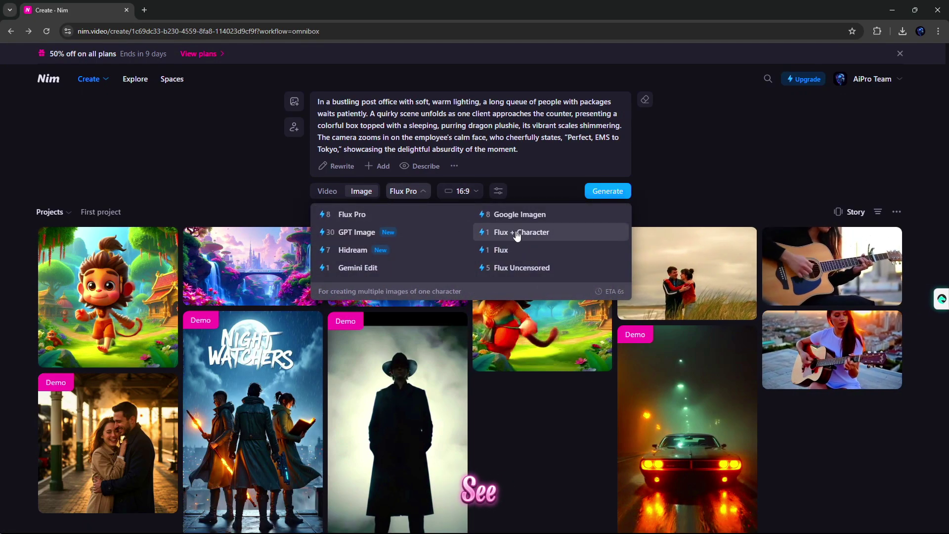
pyautogui.click(378, 237)
pyautogui.click(604, 196)
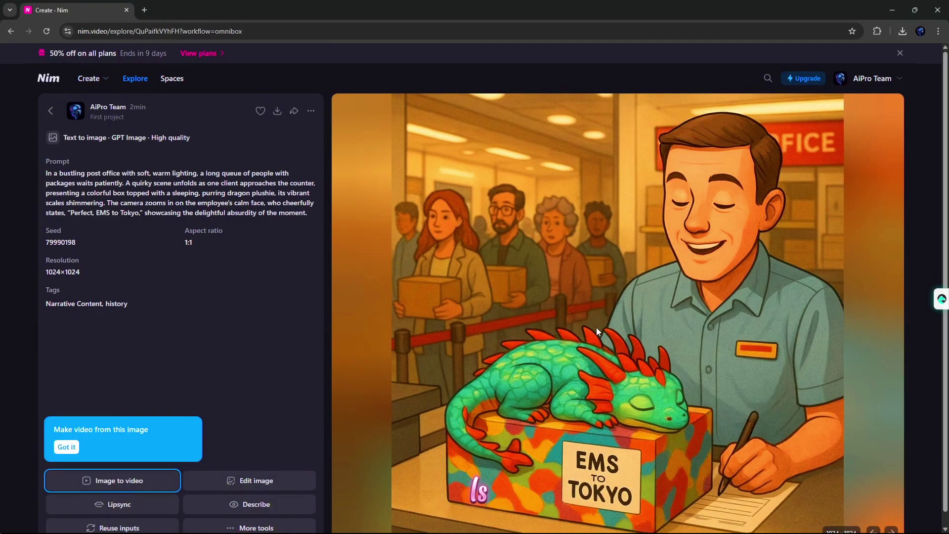
pyautogui.scroll(-1, 636, 355)
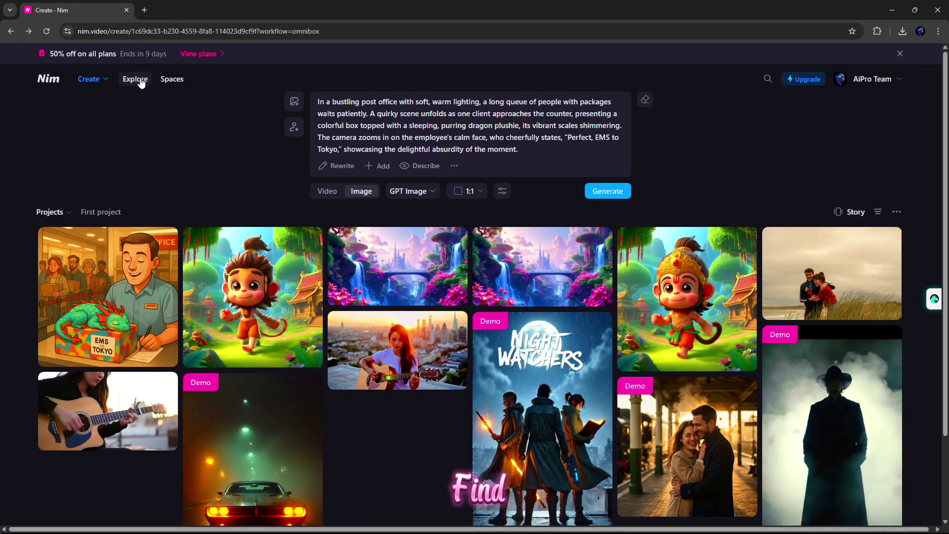
# - Browse the Explore gallery zoomed out and select the anime straw-hat child video
pyautogui.click(138, 81)
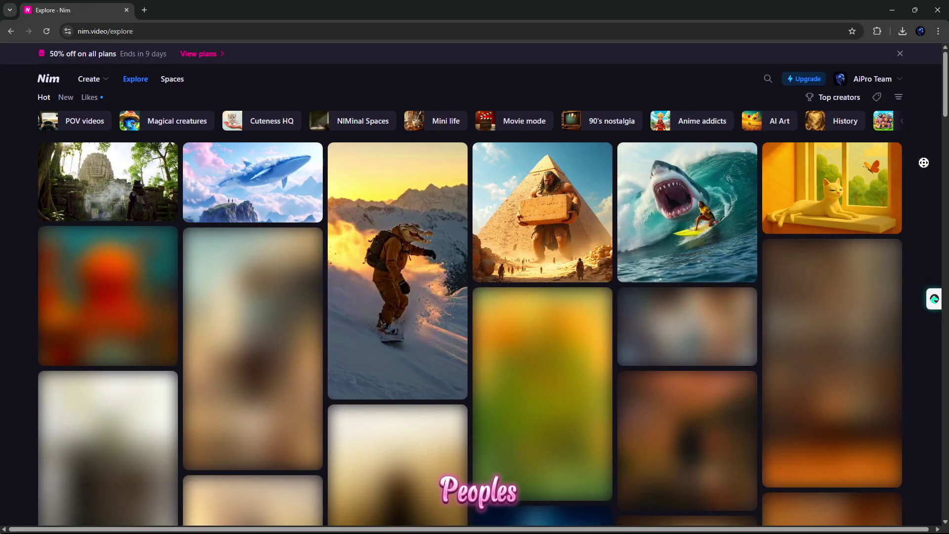
pyautogui.scroll(-2, 923, 180)
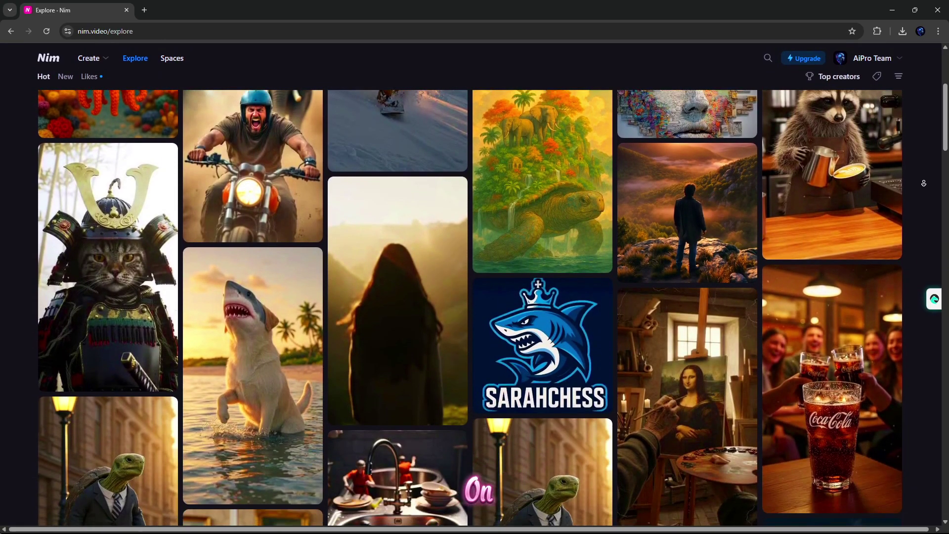
pyautogui.middleClick(894, 240)
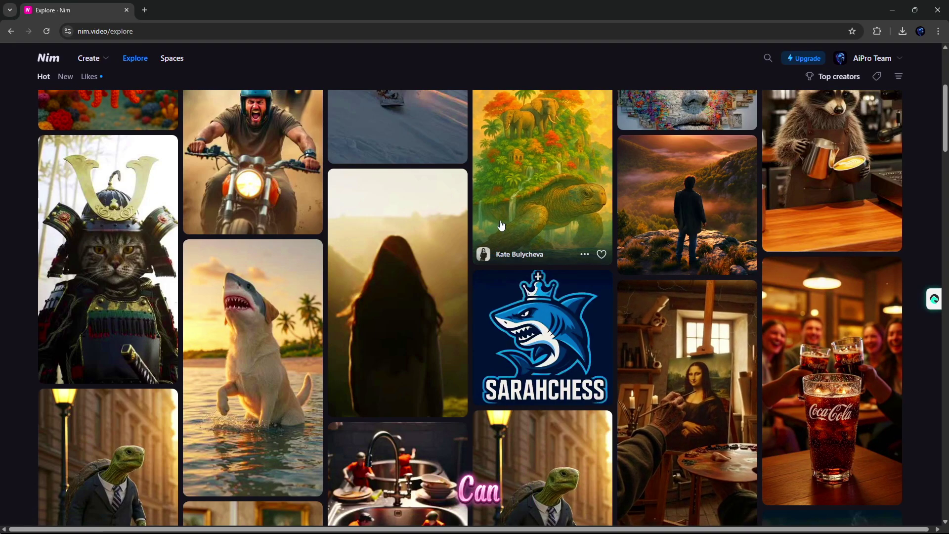
pyautogui.moveTo(398, 370)
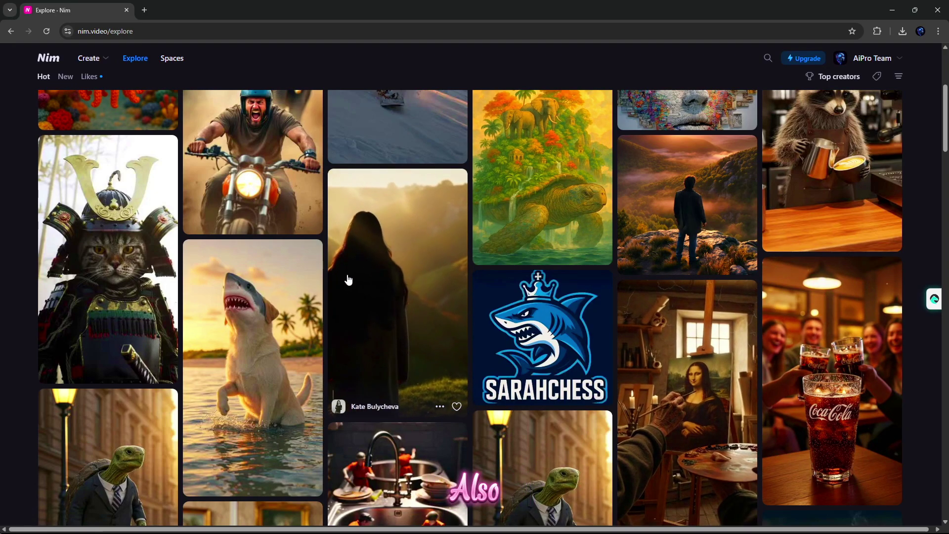
pyautogui.hotkey('ctrl', '-')
pyautogui.click(547, 214)
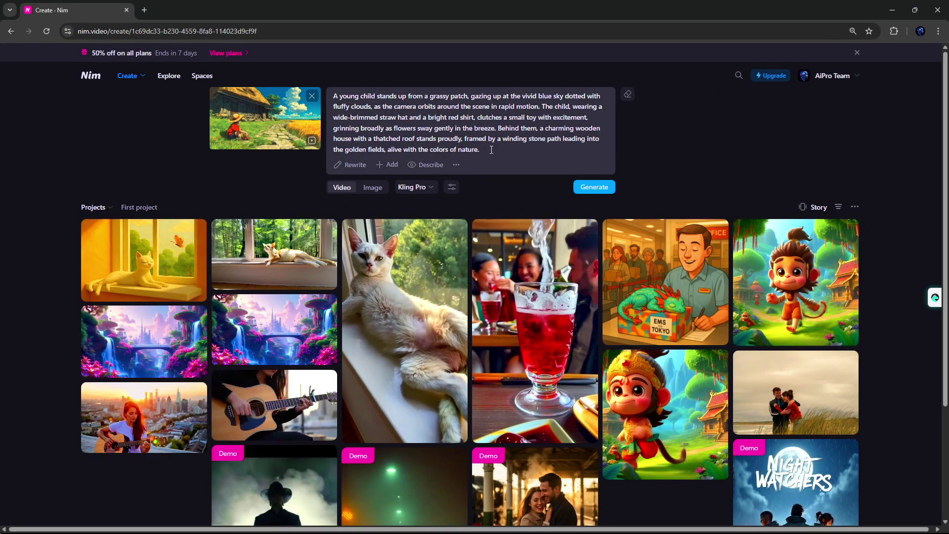
# - Generate the straw-hat anime child video with Kling Pro from the reused inputs and play the result
pyautogui.click(425, 188)
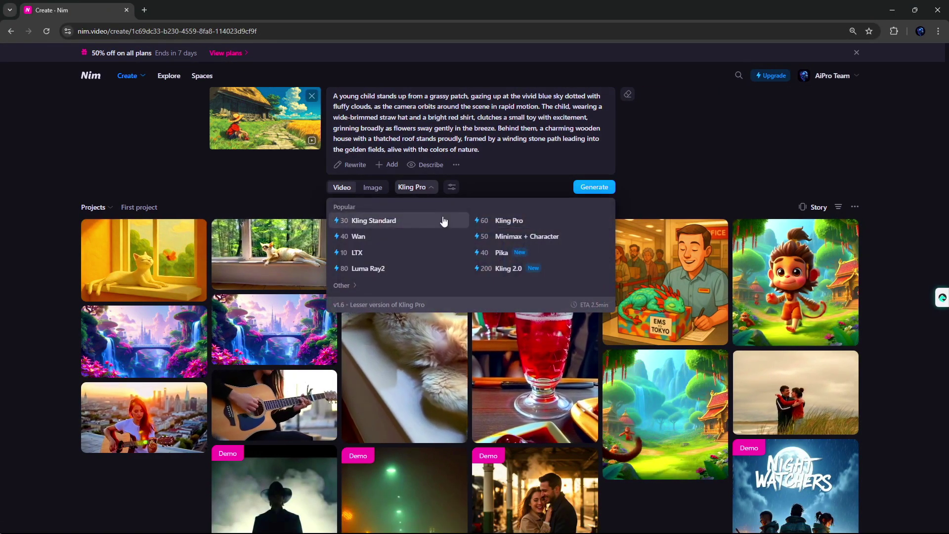
pyautogui.click(507, 221)
pyautogui.click(595, 190)
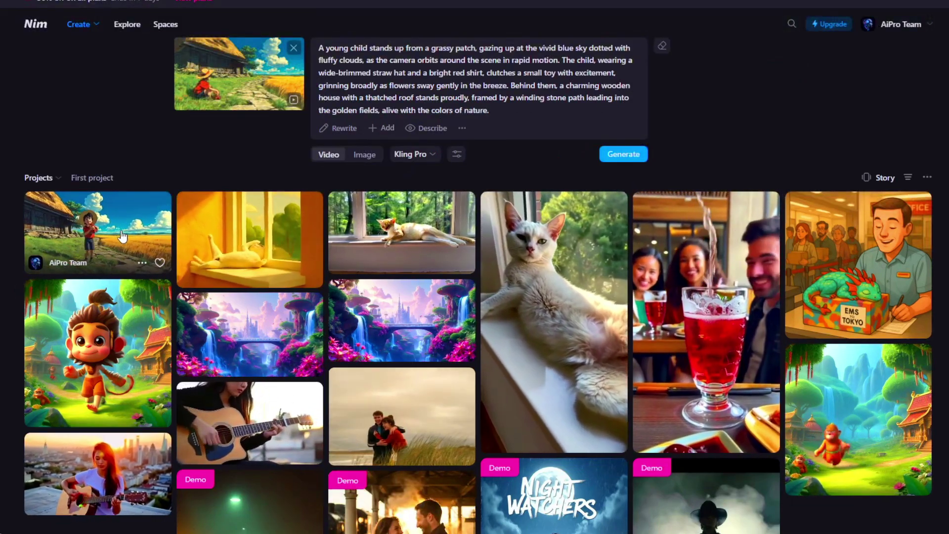
pyautogui.click(124, 236)
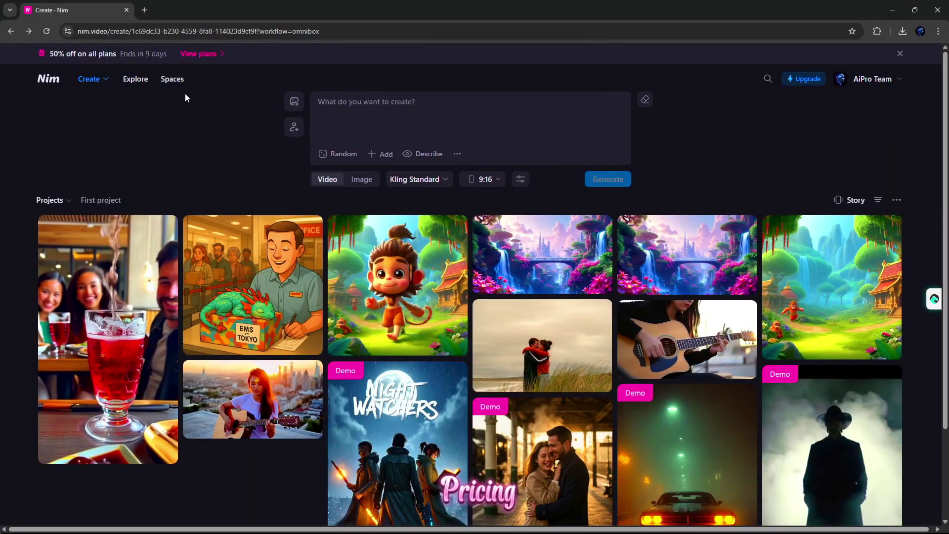
# - View the Free, Starter, Pro and Max monthly plans, zooming out to fit the pricing cards
pyautogui.click(217, 58)
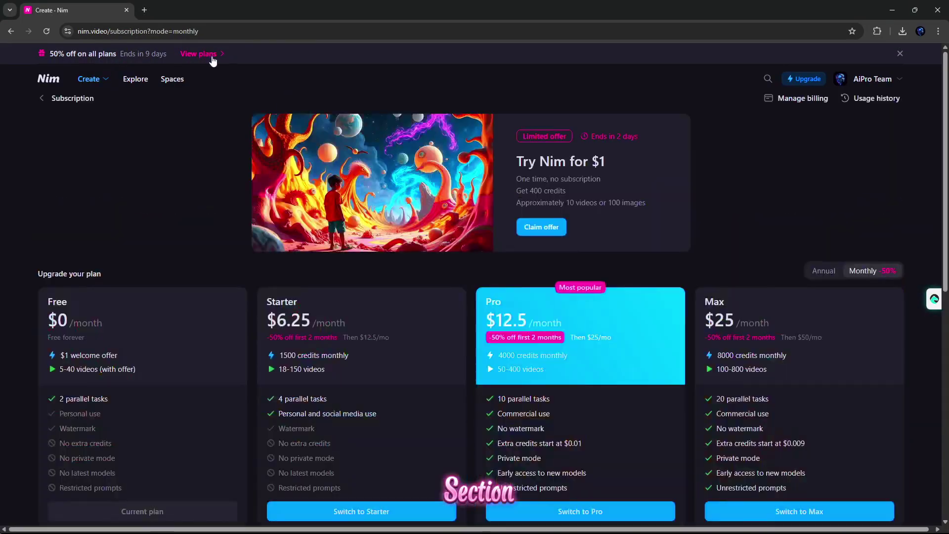
pyautogui.scroll(-2, 475, 289)
pyautogui.hotkey('ctrl', '-')
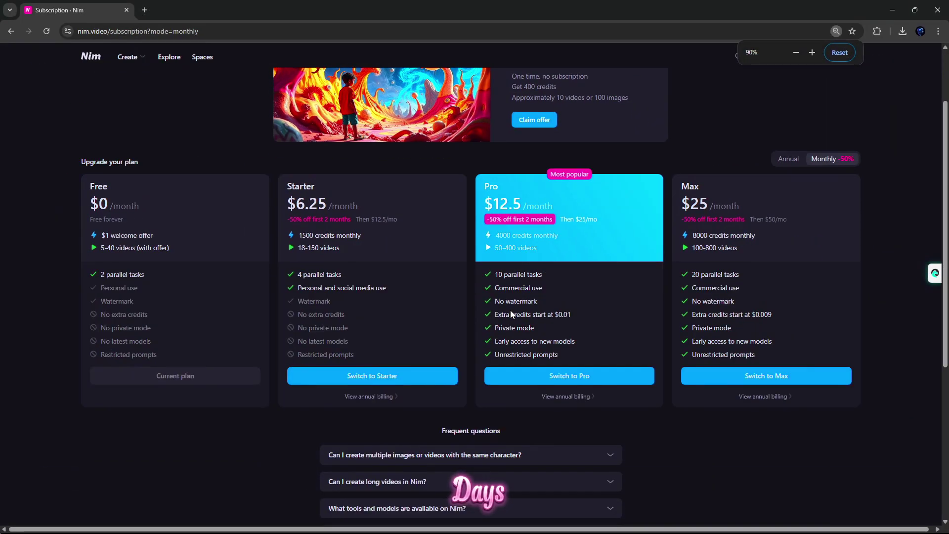
pyautogui.scroll(2, 511, 314)
pyautogui.scroll(-1, 711, 233)
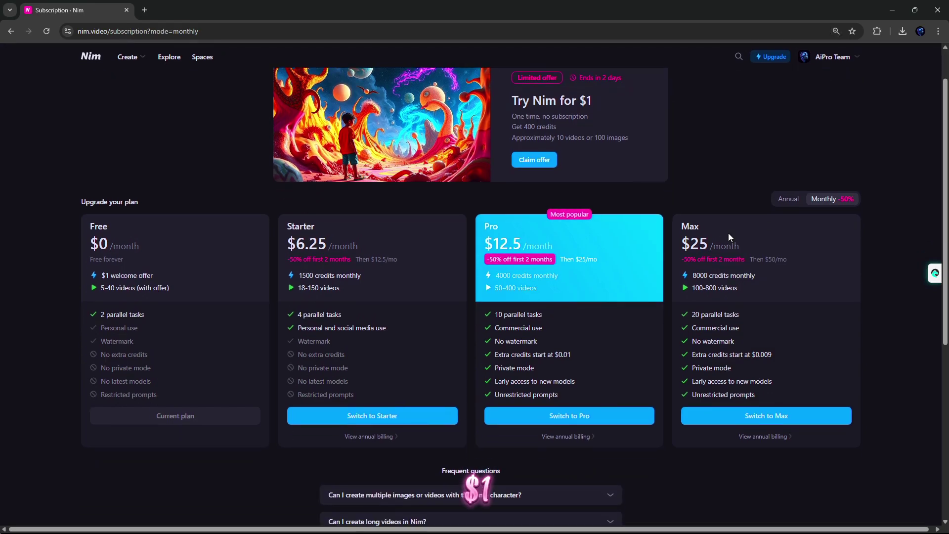
pyautogui.scroll(1, 729, 235)
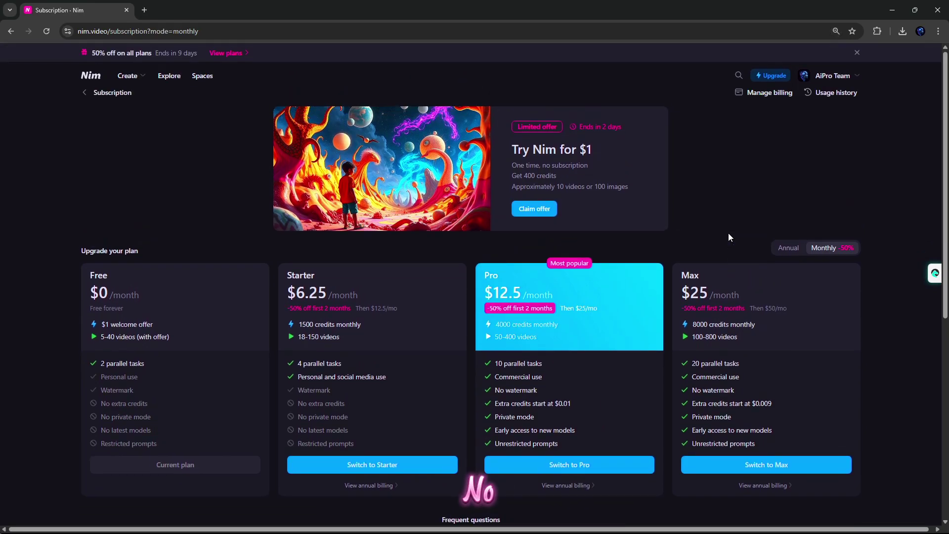